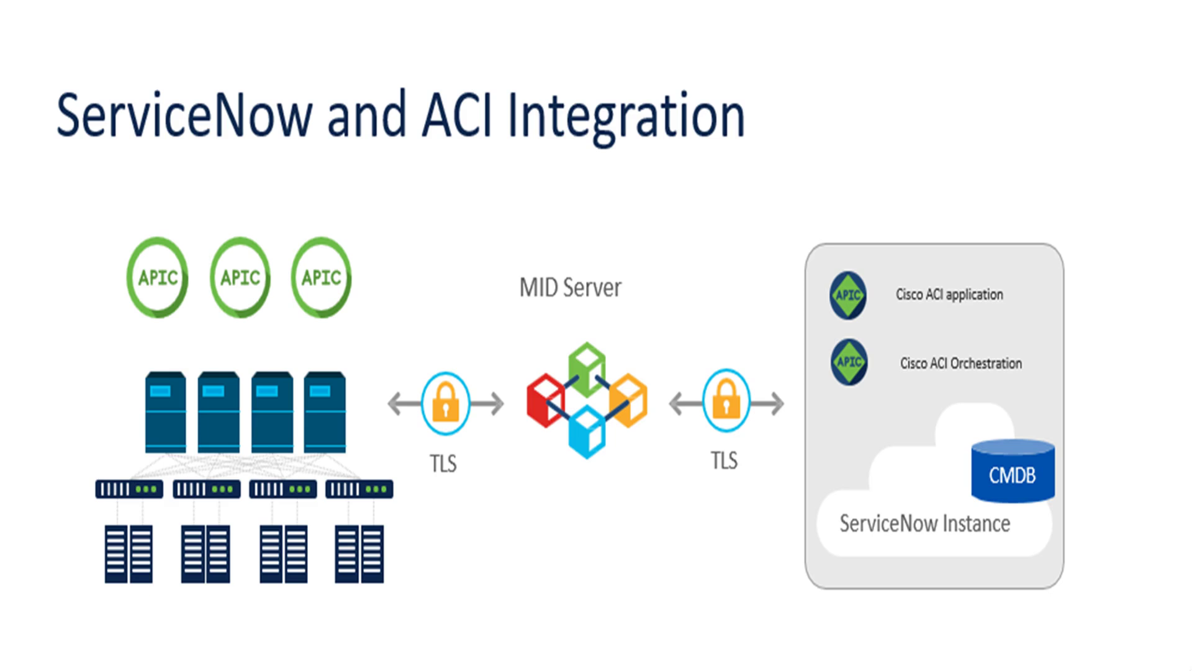
Step: Advance the deck through the Applications slide to the Application Manager screenshot slide
{"action": "key", "text": "Right"}
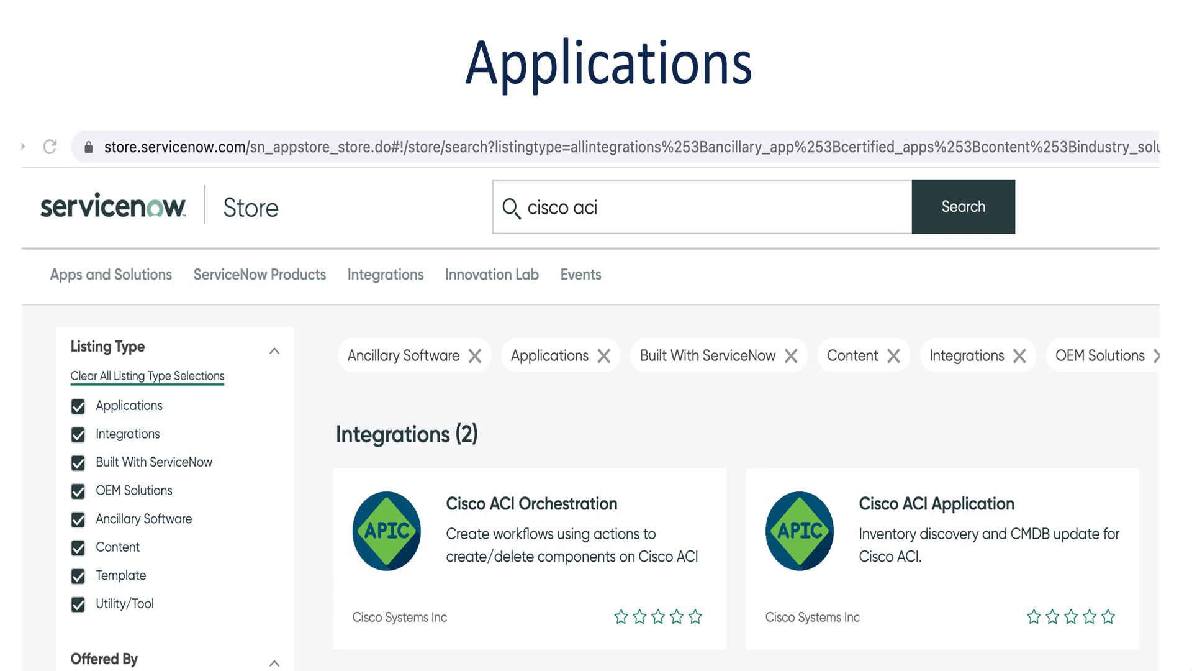
{"action": "key", "text": "Right"}
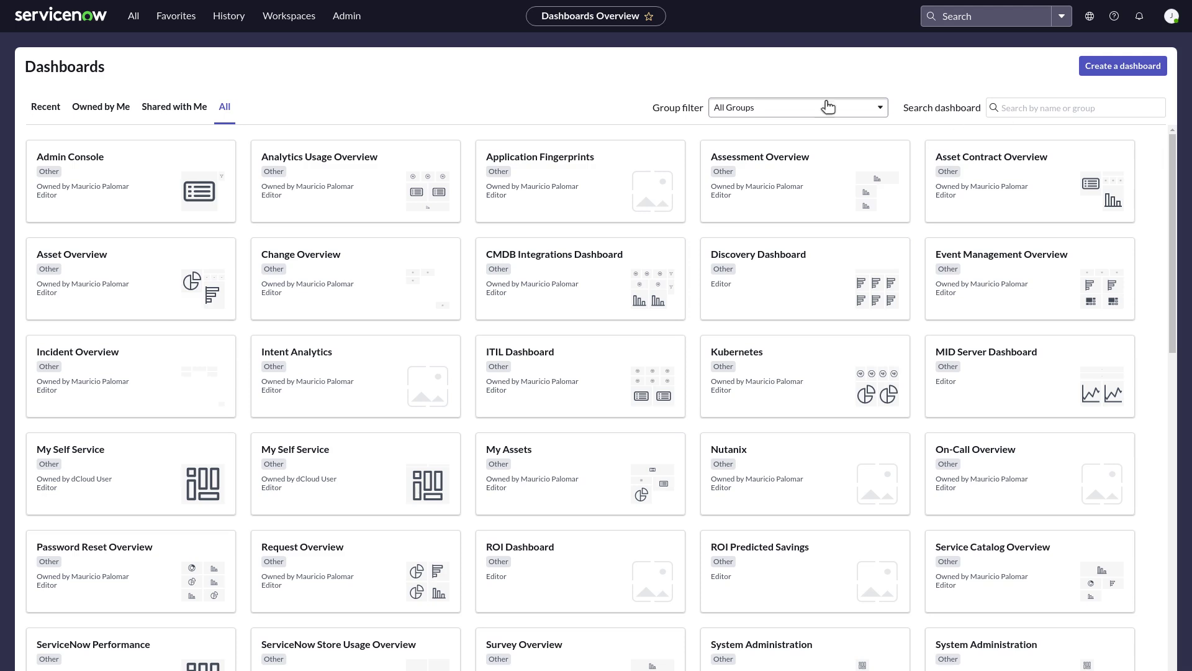
Step: Filter the navigator for 'cisco aci' and open the APICs configuration list
{"action": "left_click", "coordinate": [135, 18]}
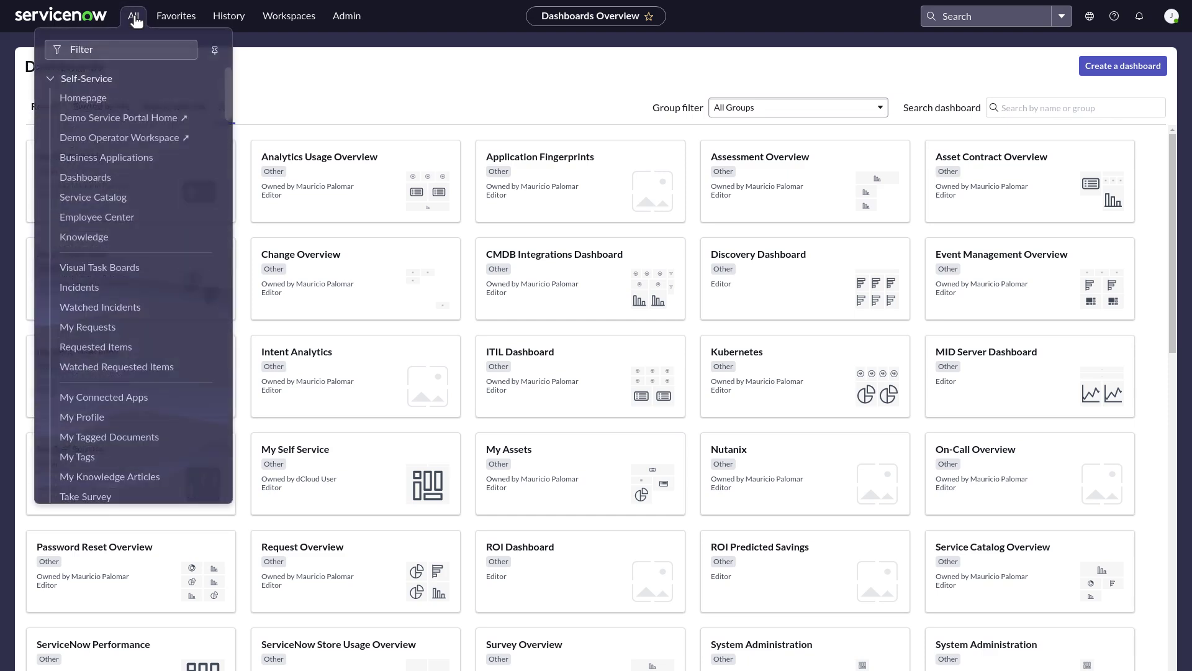
{"action": "left_click", "coordinate": [75, 50]}
{"action": "type", "text": "cisco aci"}
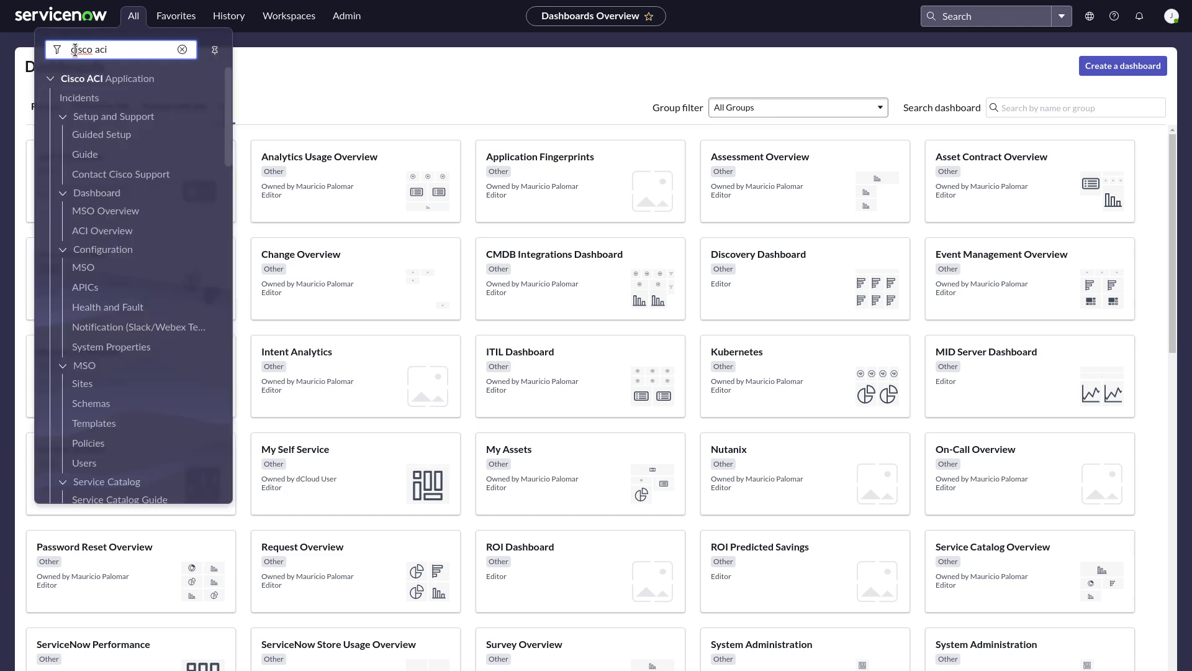
{"action": "left_click", "coordinate": [85, 288]}
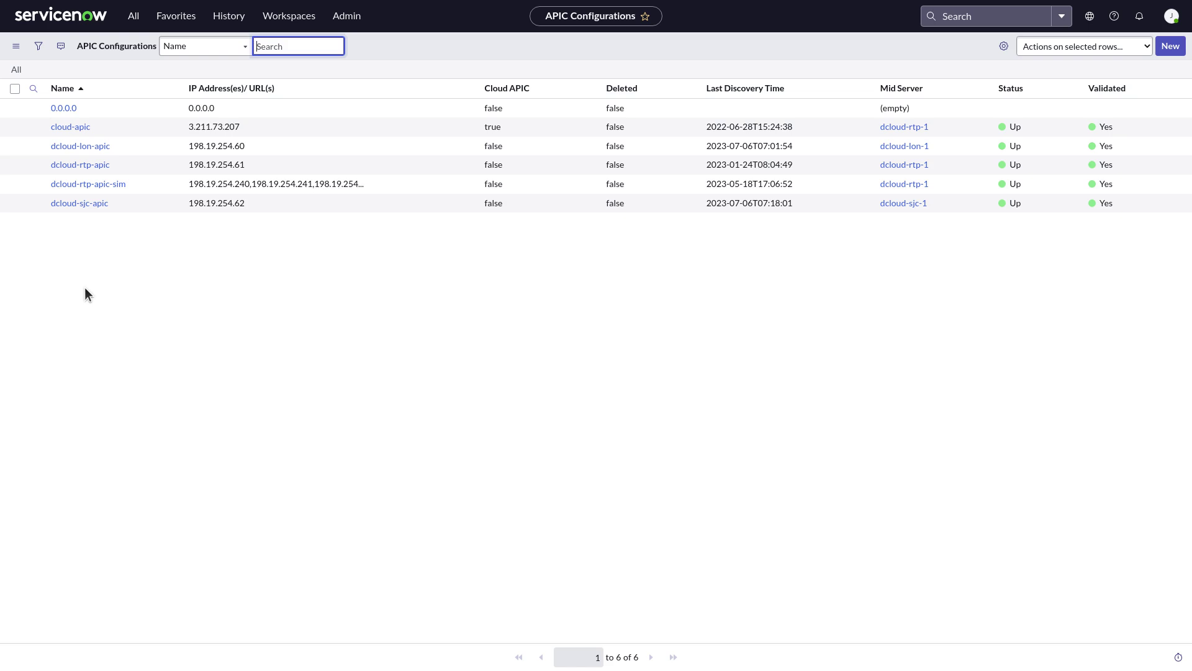
Step: Submit new APIC dcloud-video-demo on MID server dcloud-rtp-1 at 198.19.254.62 with admin login and password
{"action": "left_click", "coordinate": [1170, 47]}
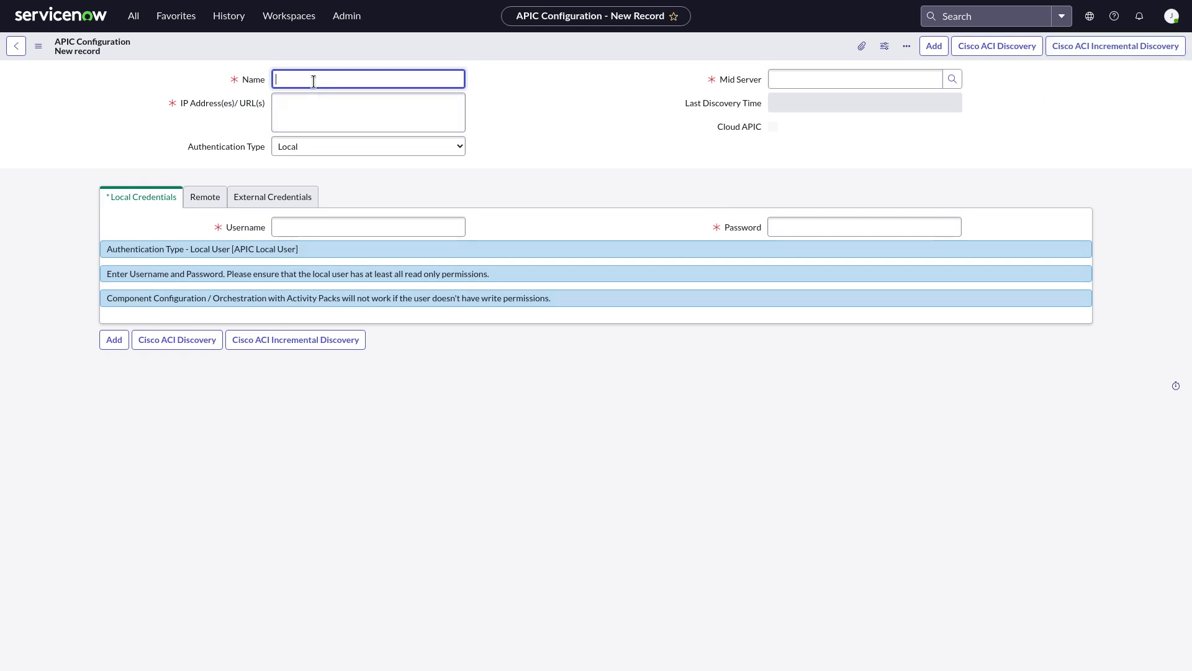
{"action": "type", "text": "dcloud-video-demo"}
{"action": "left_click", "coordinate": [803, 79]}
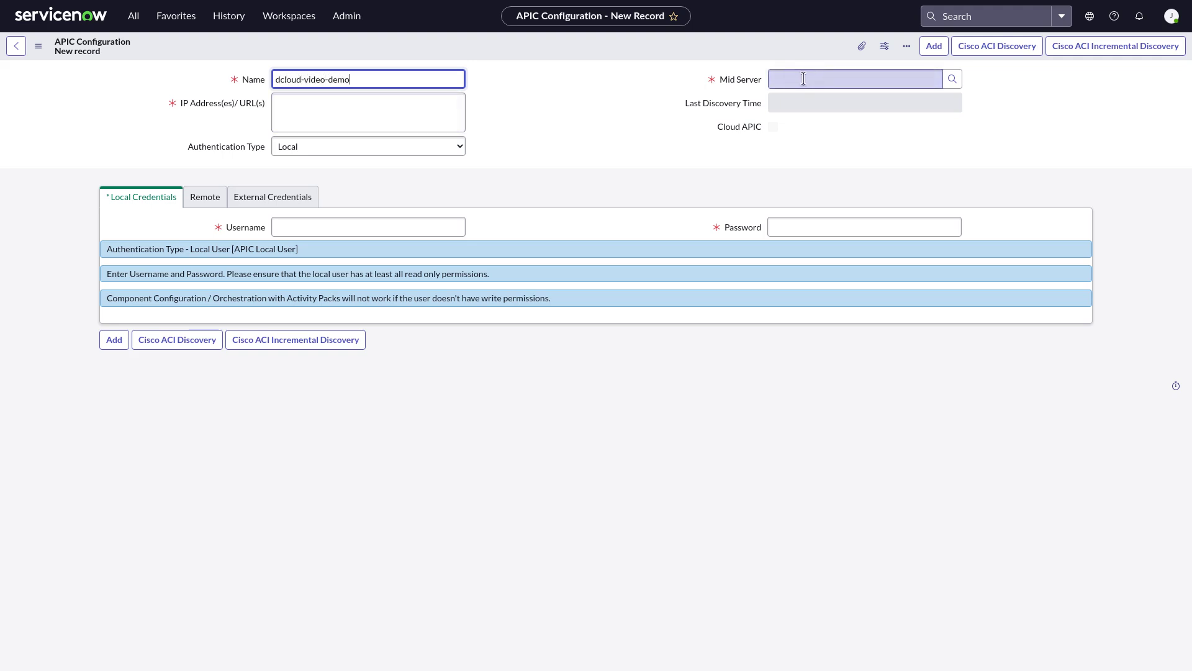
{"action": "type", "text": "dcloud-rtp-1"}
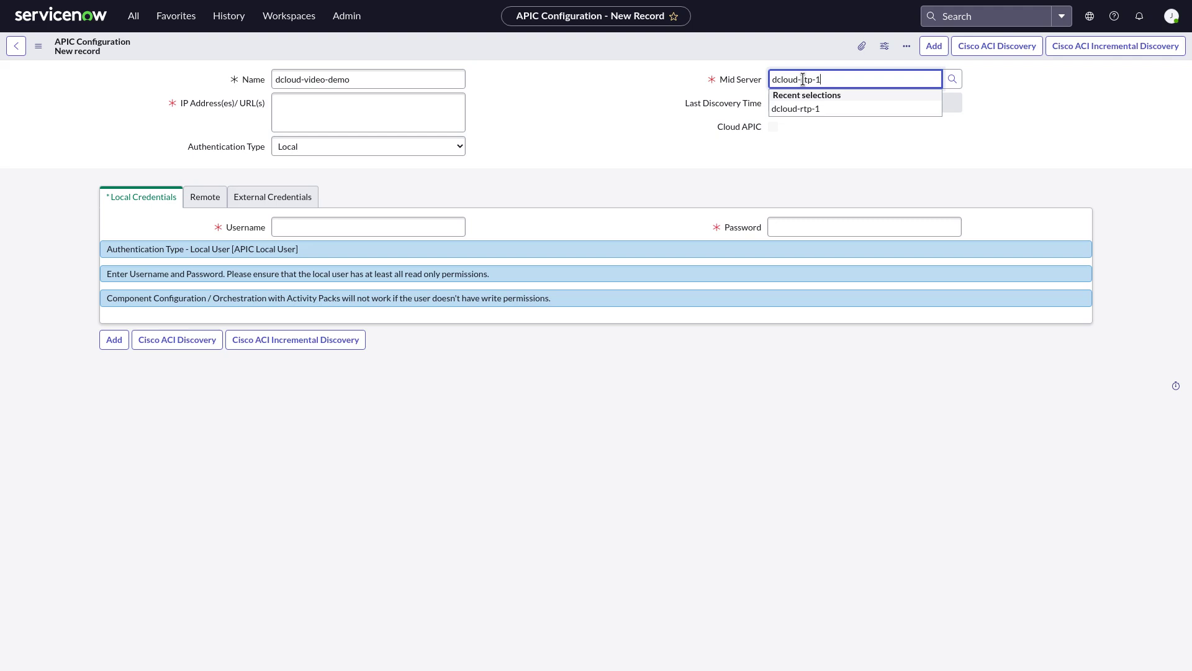
{"action": "left_click", "coordinate": [309, 97]}
{"action": "type", "text": "198.19.254.62"}
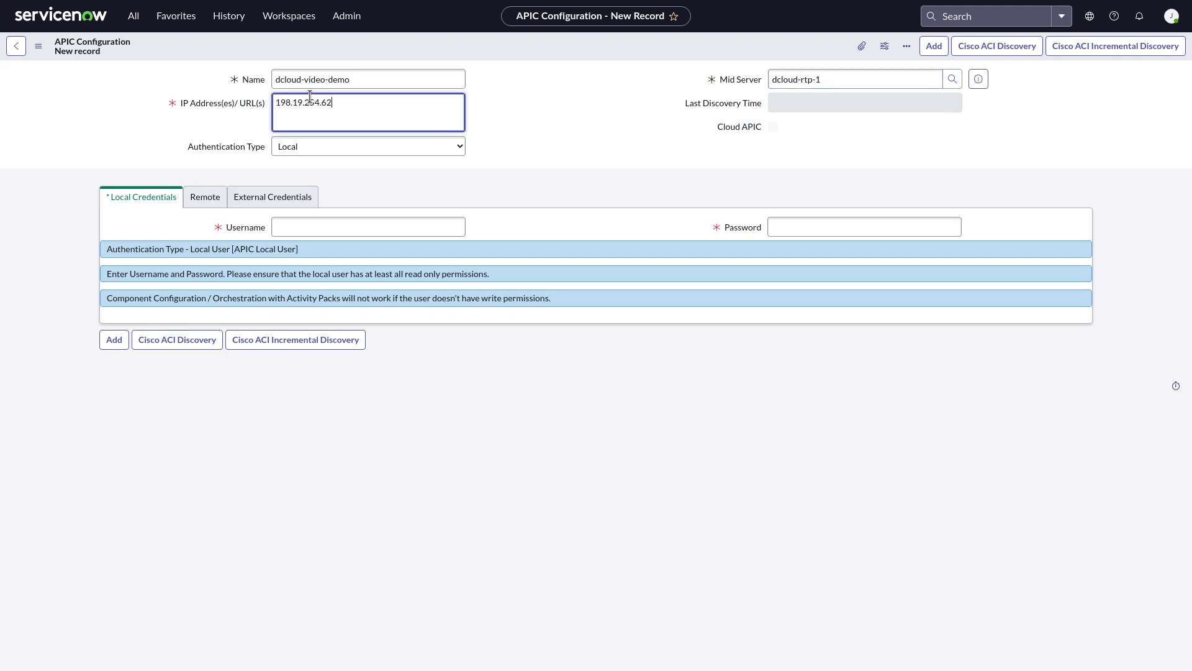
{"action": "left_click", "coordinate": [311, 227]}
{"action": "type", "text": "admin"}
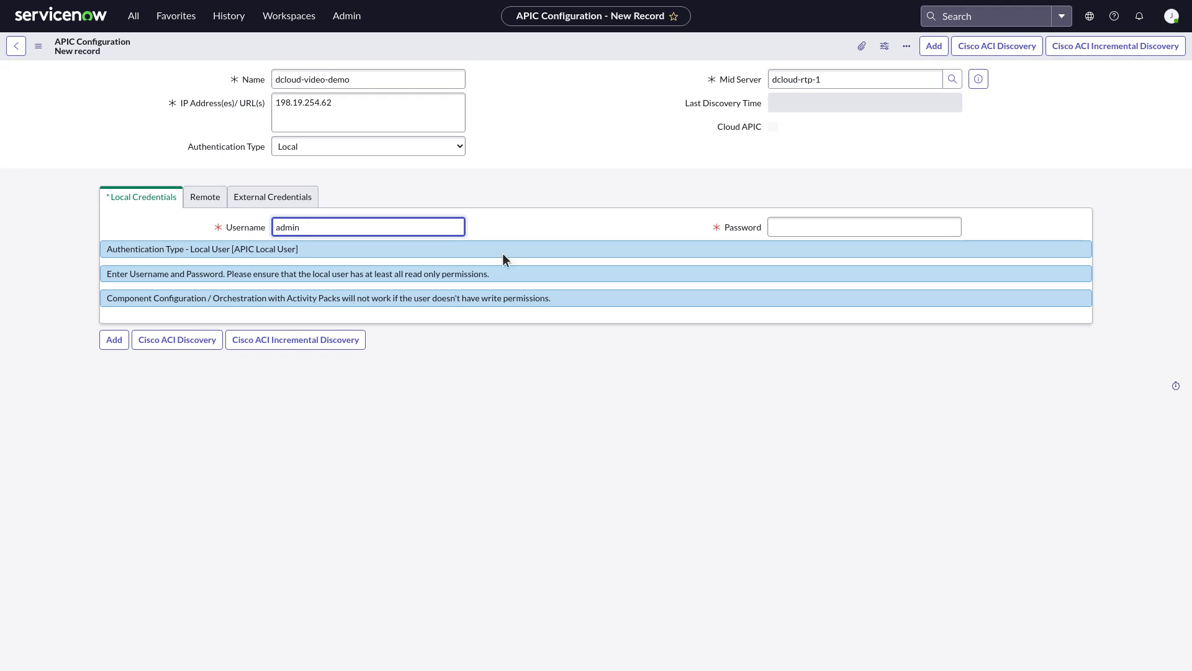
{"action": "left_click", "coordinate": [807, 227]}
{"action": "type", "text": "C1sco12345"}
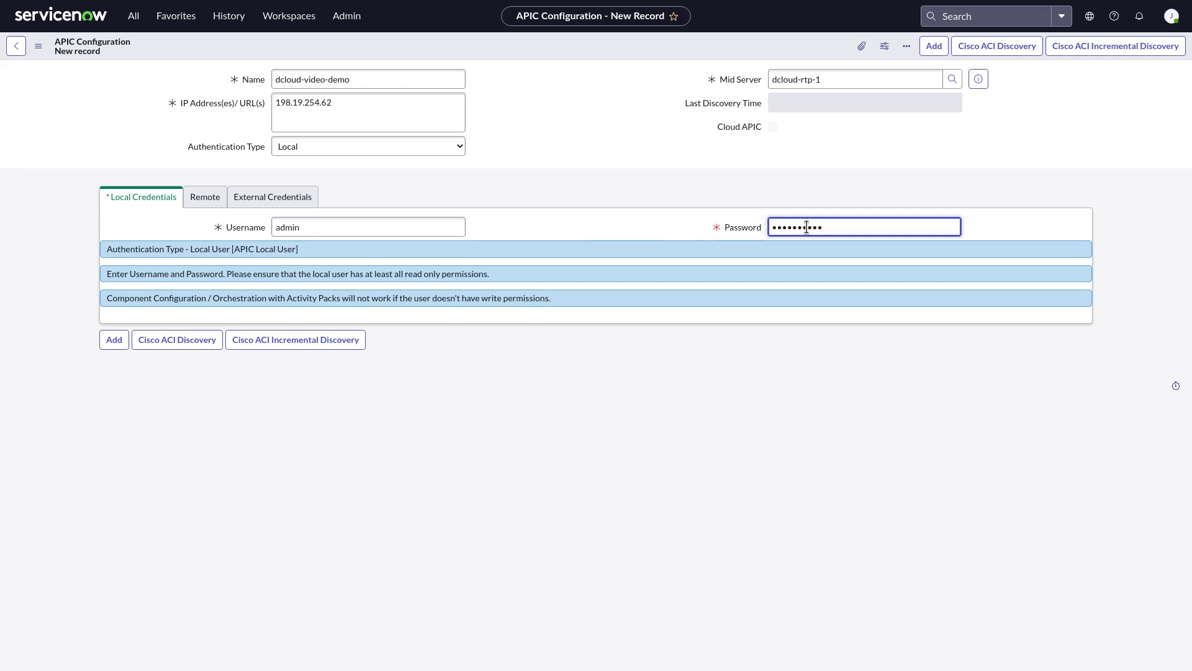
{"action": "left_click", "coordinate": [934, 46]}
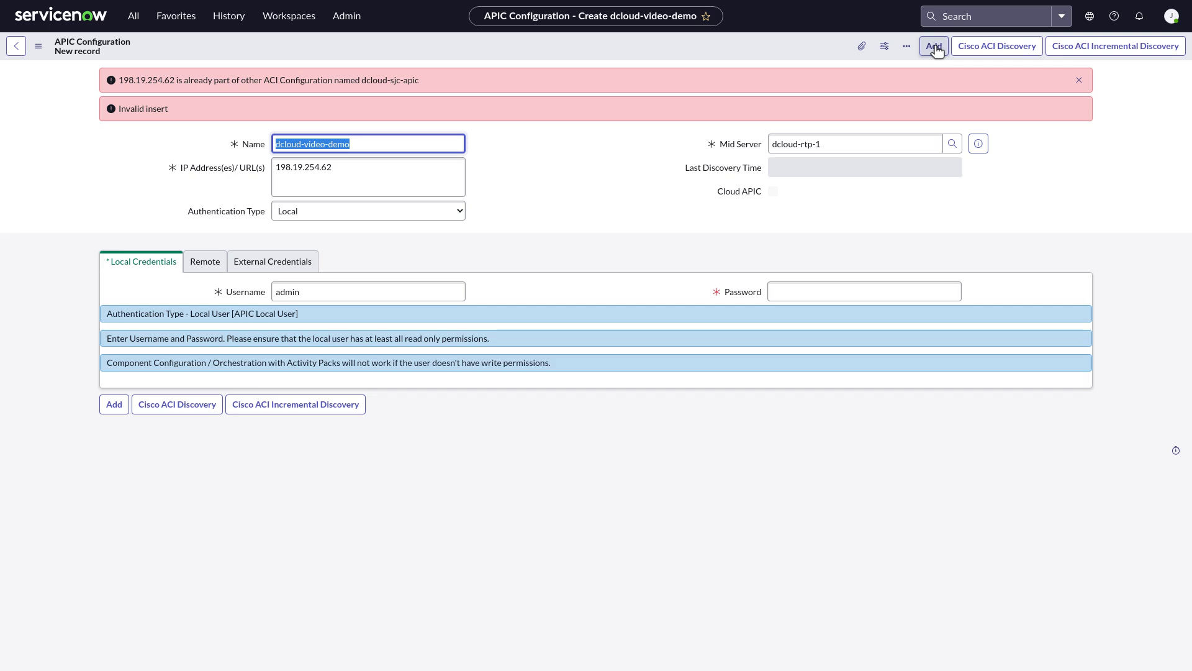
Step: Open the Cisco ACI Application's Scheduled Jobs list from the navigator
{"action": "left_click", "coordinate": [135, 19]}
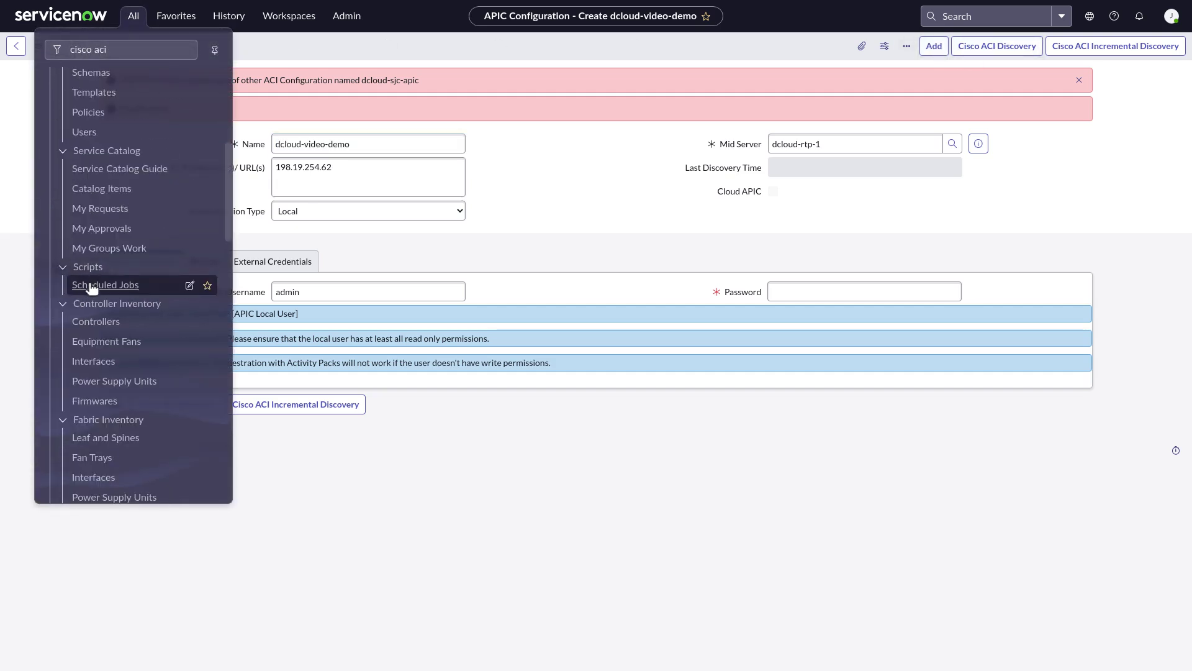
{"action": "left_click", "coordinate": [92, 286]}
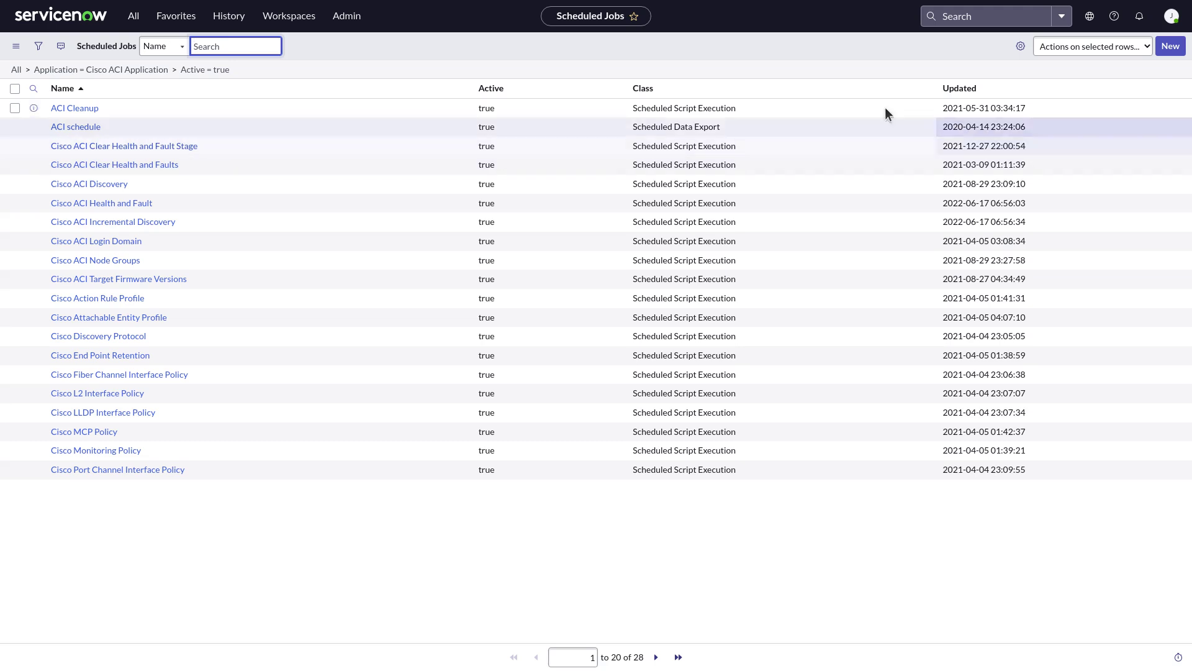
{"action": "left_click", "coordinate": [135, 17]}
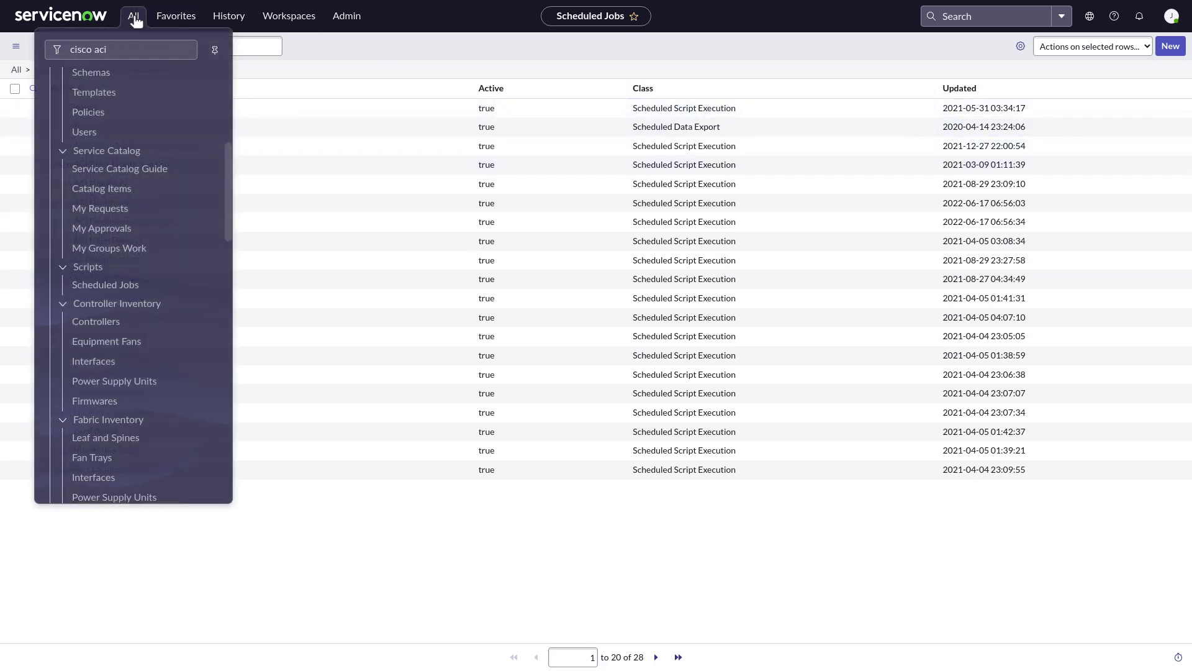
{"action": "left_click", "coordinate": [75, 50]}
{"action": "type", "text": "vro"}
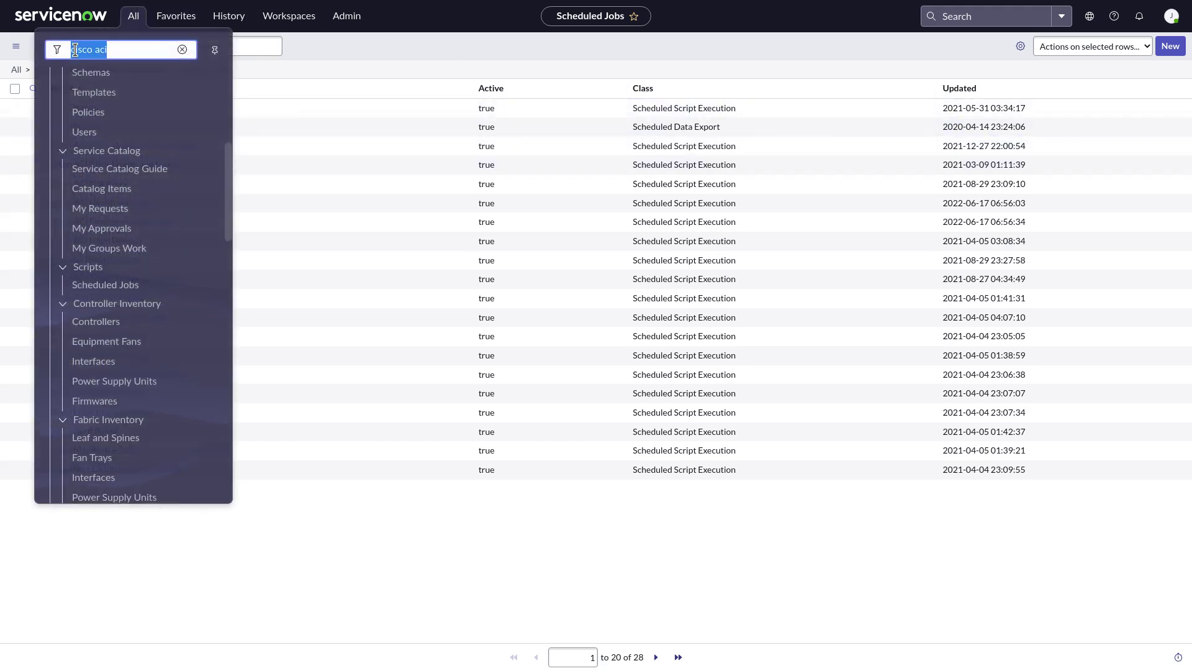
{"action": "type", "text": "rkflow"}
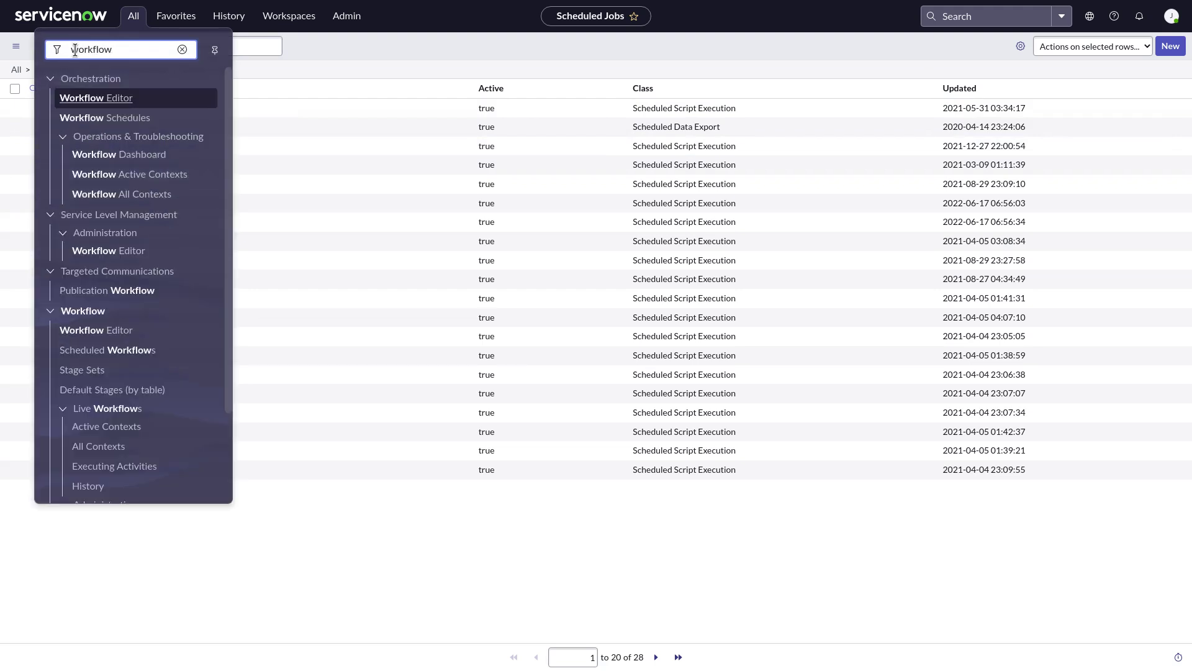
{"action": "left_click", "coordinate": [77, 100]}
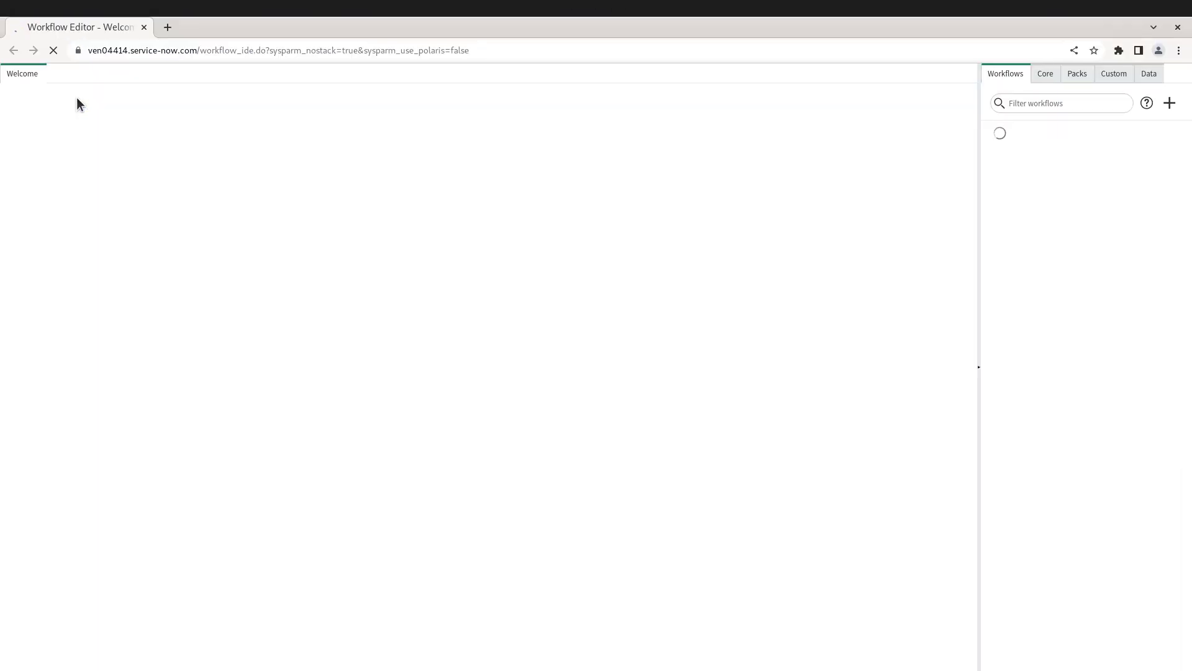
{"action": "key", "text": "F11"}
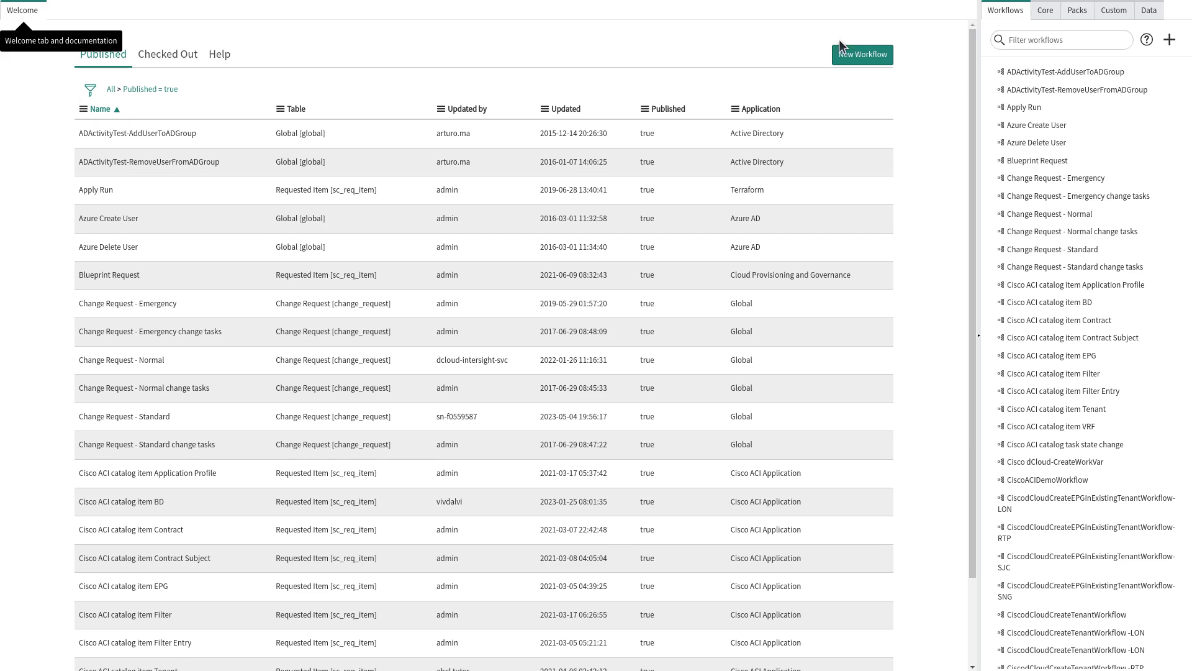
{"action": "left_click", "coordinate": [1077, 12]}
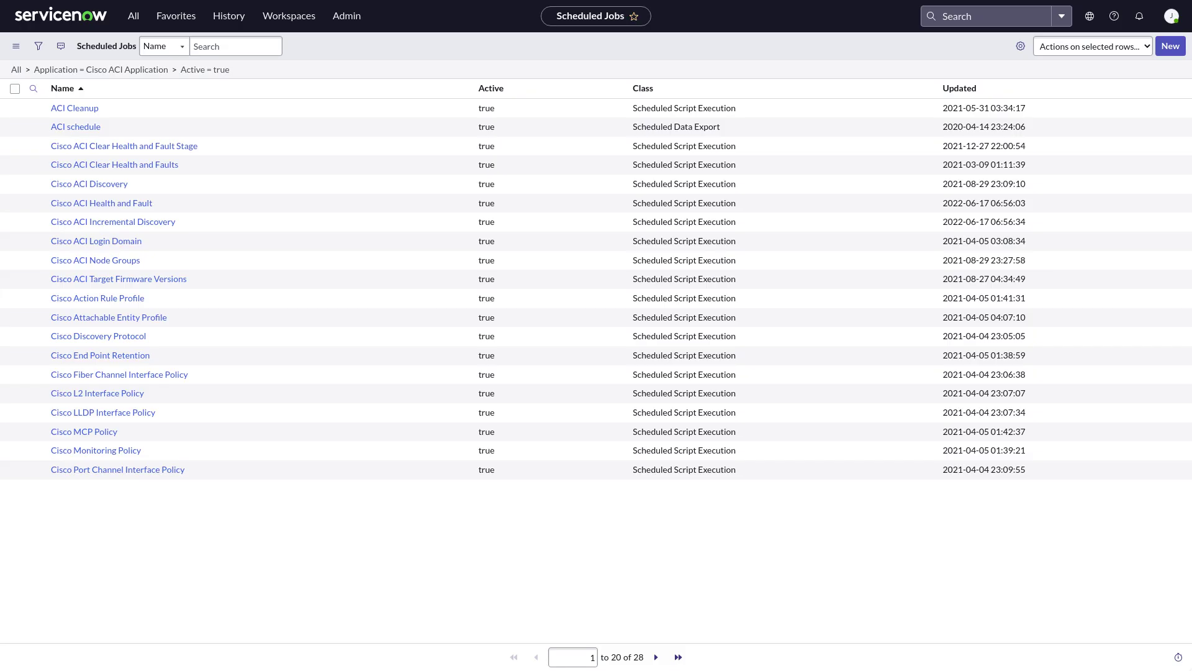
{"action": "left_click", "coordinate": [135, 18]}
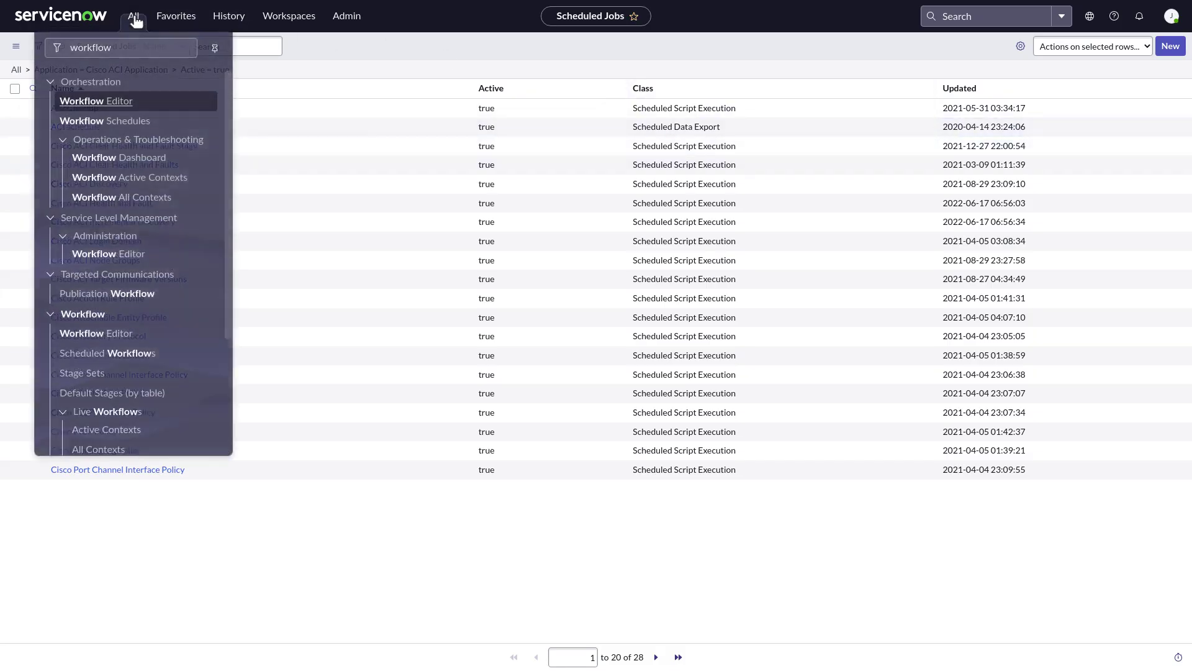
{"action": "left_click", "coordinate": [75, 49]}
{"action": "double_click", "coordinate": [75, 50]}
{"action": "type", "text": "flow"}
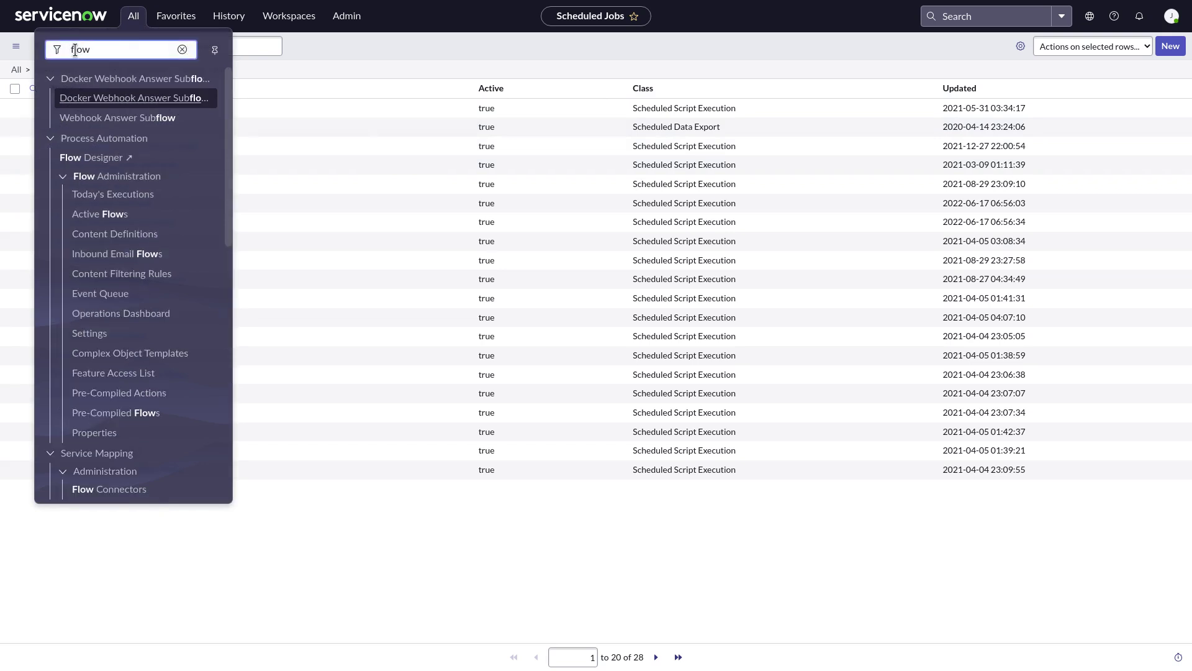
{"action": "left_click", "coordinate": [84, 157]}
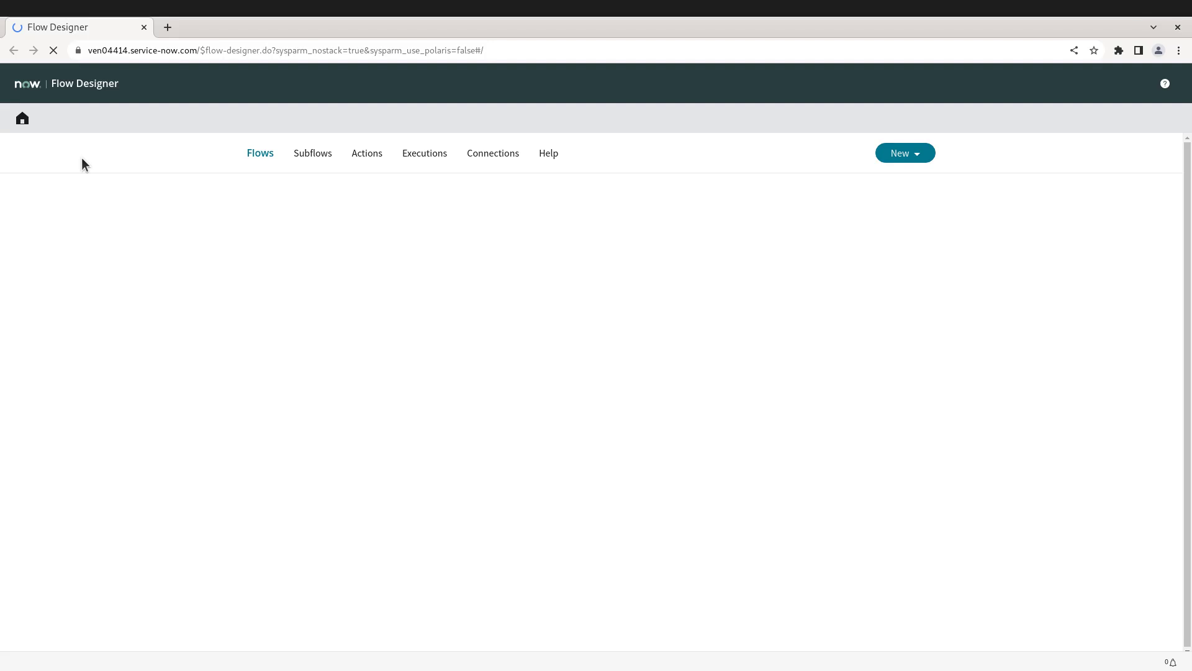
{"action": "key", "text": "F11"}
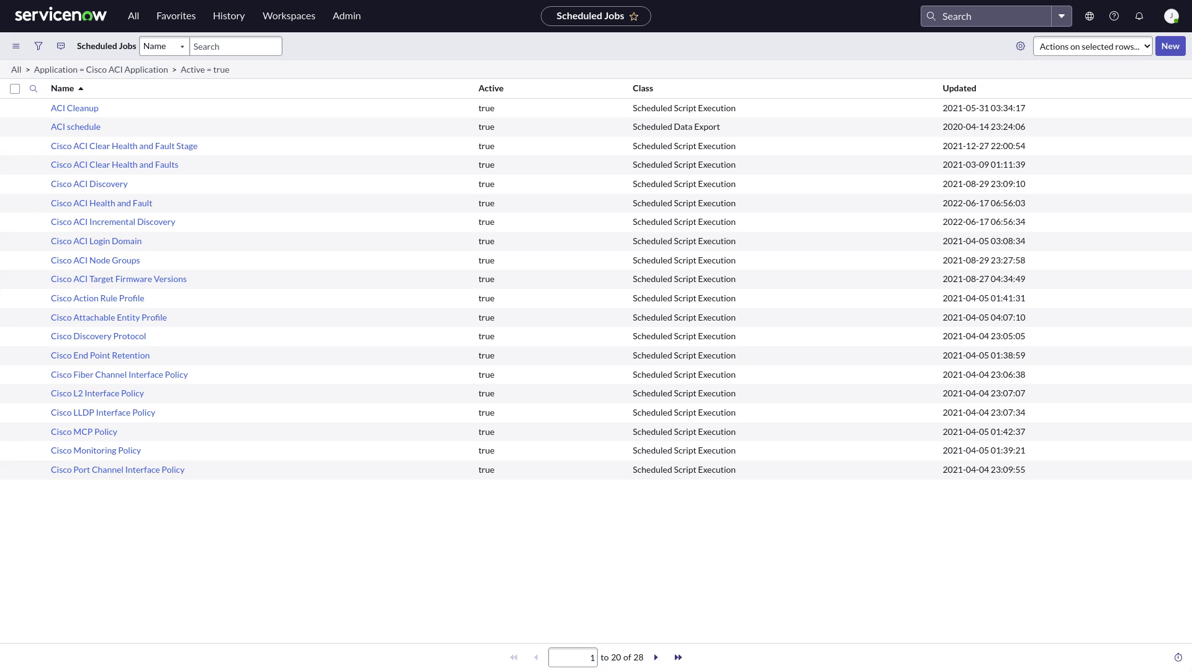
Step: Open Catalog Builder full screen via 'catalog' filter and preview Request EPG in Existing Tenant
{"action": "left_click", "coordinate": [134, 17]}
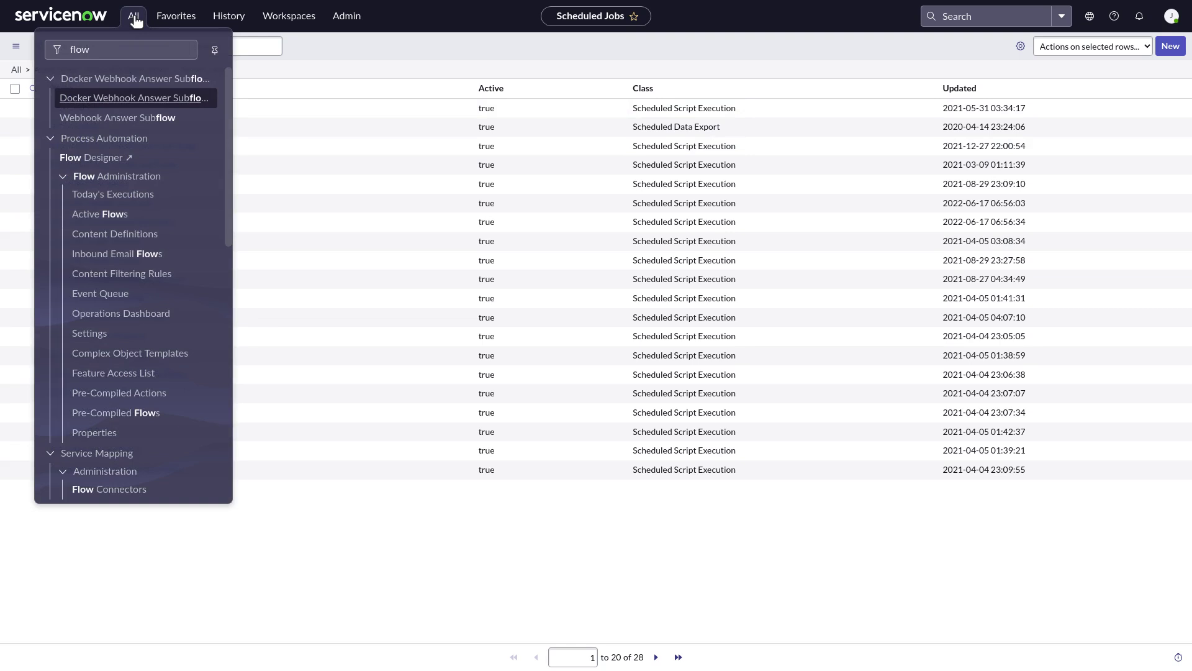
{"action": "left_click", "coordinate": [75, 50]}
{"action": "key", "text": "ctrl+a"}
{"action": "type", "text": "catalog"}
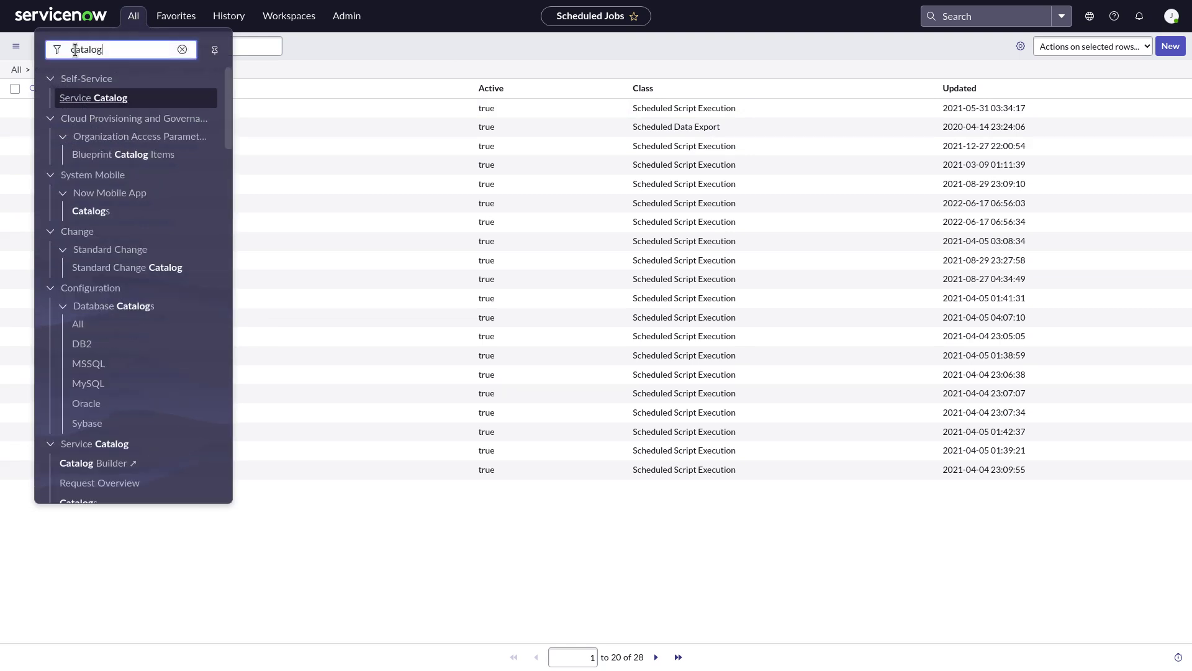
{"action": "left_click", "coordinate": [78, 464]}
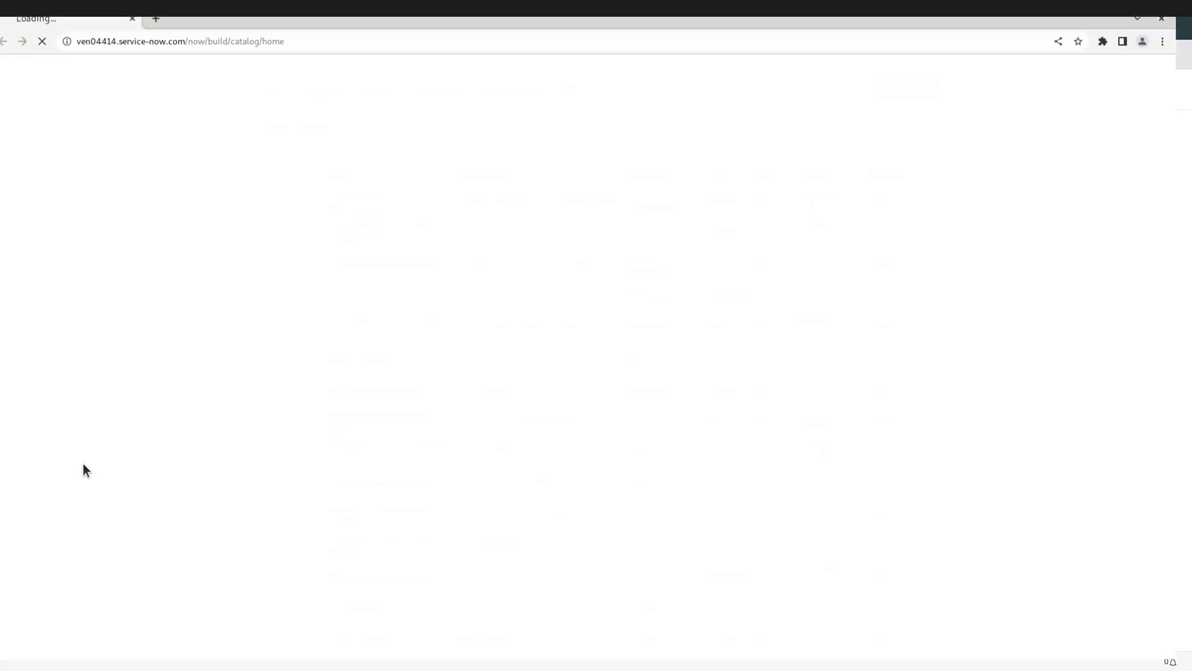
{"action": "key", "text": "F11"}
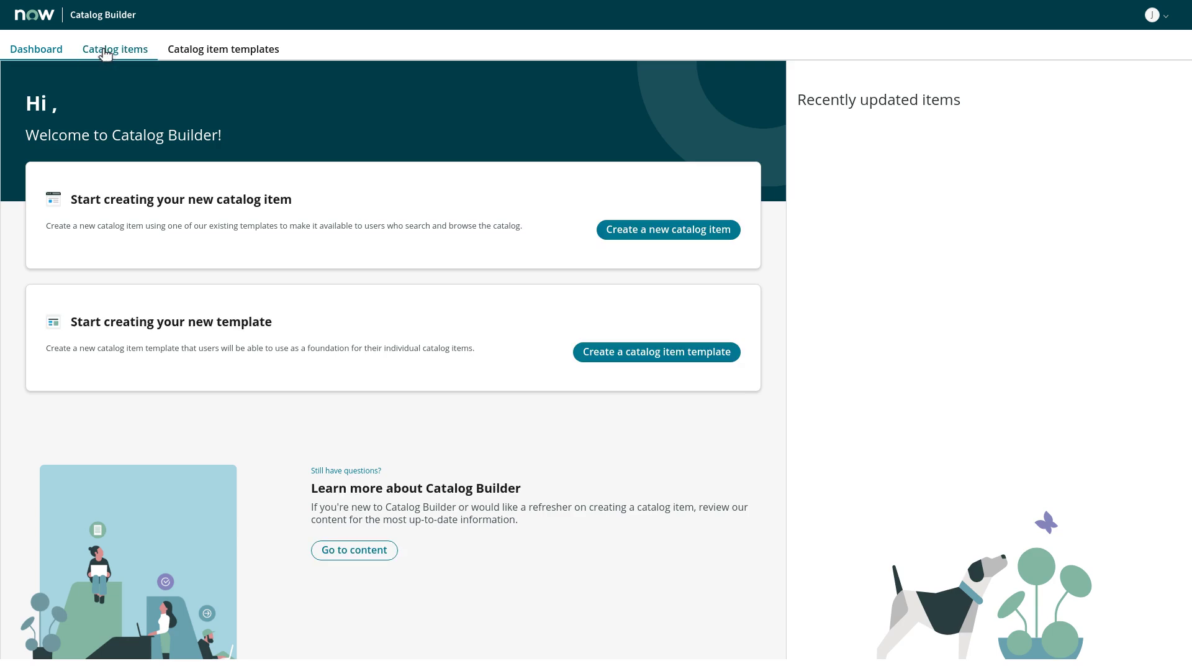
{"action": "left_click", "coordinate": [106, 51]}
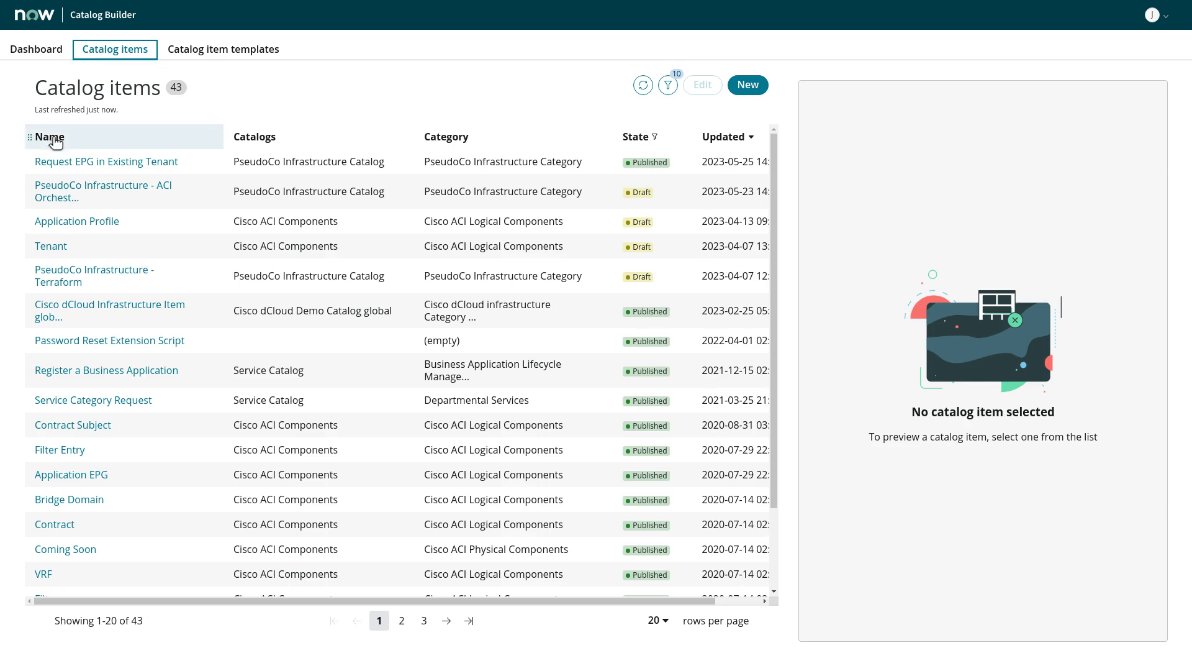
{"action": "left_click", "coordinate": [66, 164]}
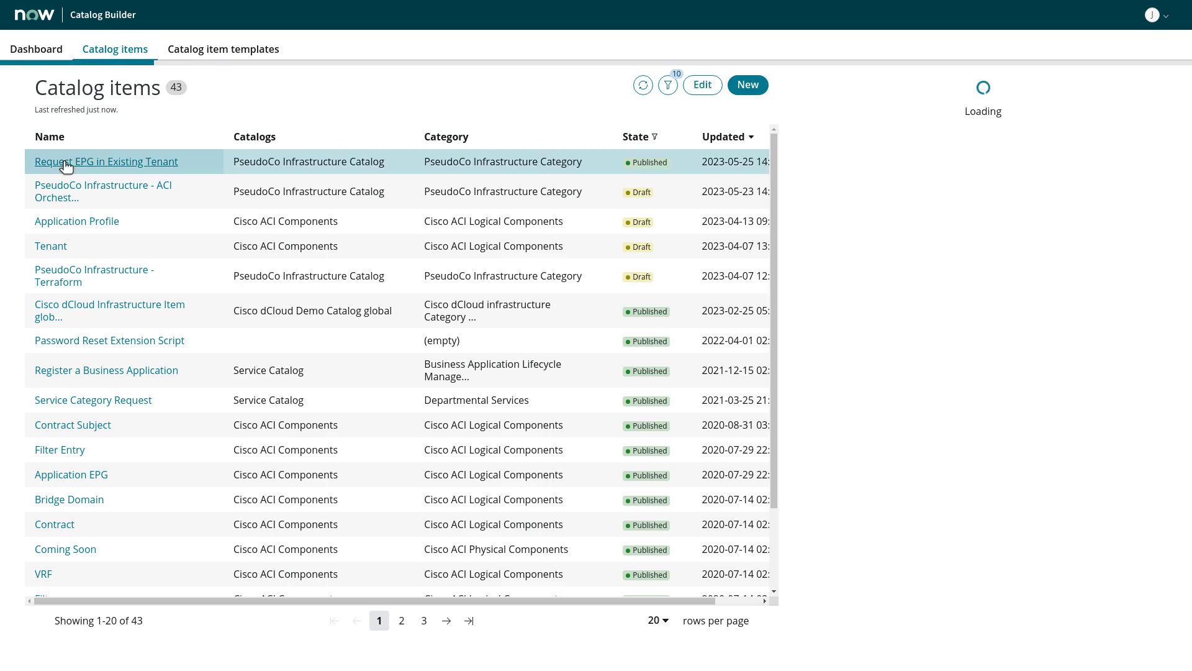